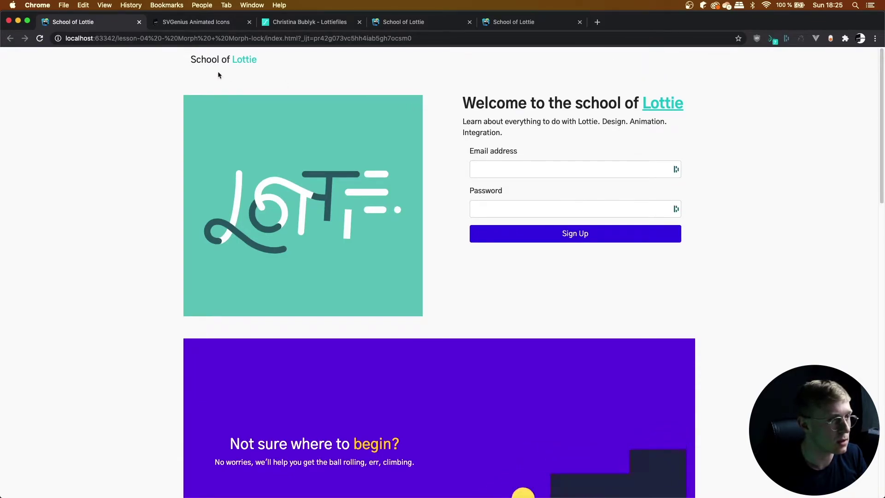
- Switch to the LottieFiles tab showing the creator's grid of public animations
{"action": "left_click", "coordinate": [312, 26]}
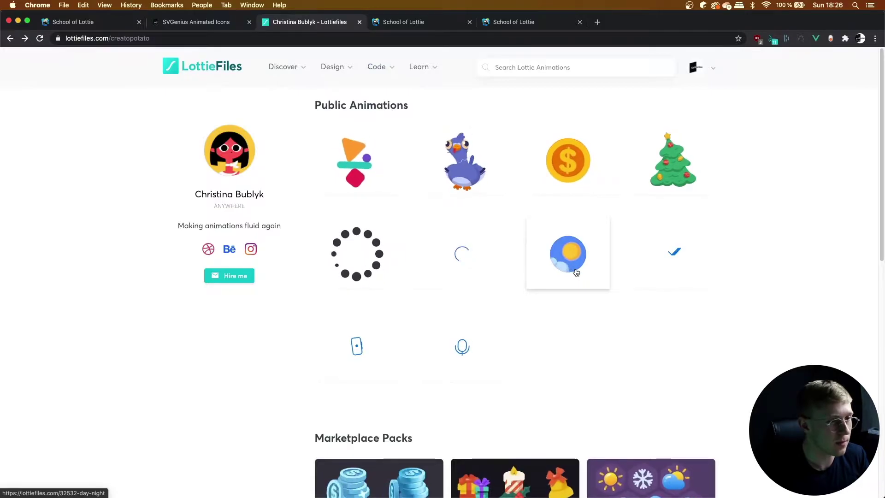
- Open the day/night animation, pause it on the moon, and copy its Lottie animation URL
{"action": "left_click", "coordinate": [574, 267]}
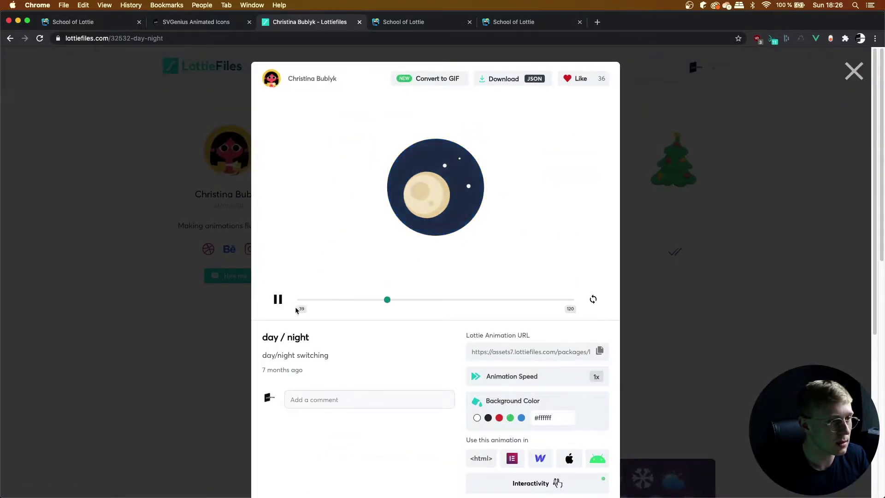
{"action": "left_click", "coordinate": [278, 299]}
{"action": "mouse_move", "coordinate": [452, 302]}
{"action": "left_mouse_down"}
{"action": "mouse_move", "coordinate": [549, 300]}
{"action": "mouse_move", "coordinate": [312, 312]}
{"action": "mouse_move", "coordinate": [459, 315]}
{"action": "mouse_move", "coordinate": [546, 311]}
{"action": "mouse_move", "coordinate": [326, 301]}
{"action": "mouse_move", "coordinate": [500, 300]}
{"action": "mouse_move", "coordinate": [545, 308]}
{"action": "mouse_move", "coordinate": [537, 299]}
{"action": "mouse_move", "coordinate": [300, 301]}
{"action": "mouse_move", "coordinate": [337, 312]}
{"action": "mouse_move", "coordinate": [381, 288]}
{"action": "mouse_move", "coordinate": [402, 298]}
{"action": "mouse_move", "coordinate": [546, 311]}
{"action": "mouse_move", "coordinate": [300, 299]}
{"action": "left_mouse_up"}
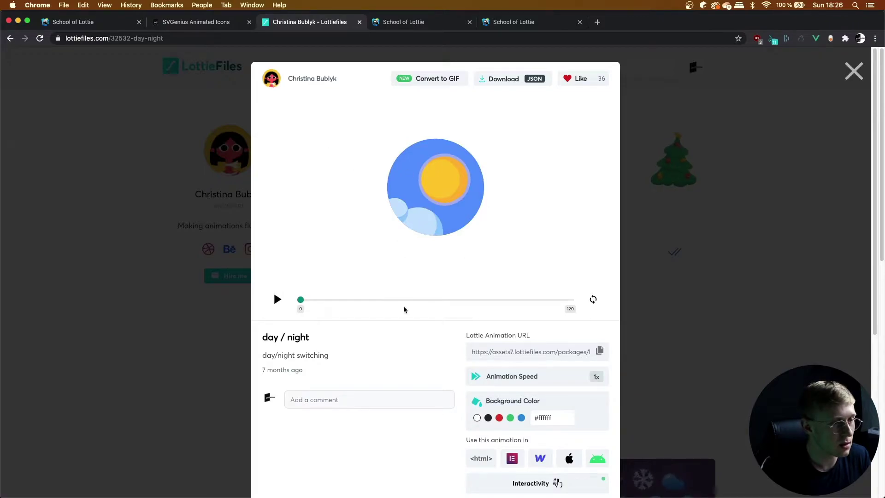
{"action": "mouse_move", "coordinate": [302, 302]}
{"action": "left_mouse_down"}
{"action": "mouse_move", "coordinate": [415, 299]}
{"action": "mouse_move", "coordinate": [363, 299]}
{"action": "left_mouse_up"}
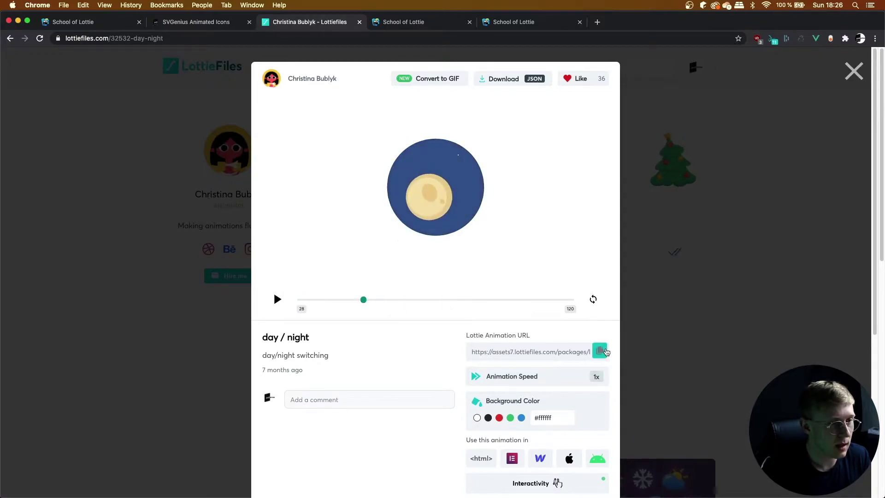
{"action": "left_click", "coordinate": [601, 352]}
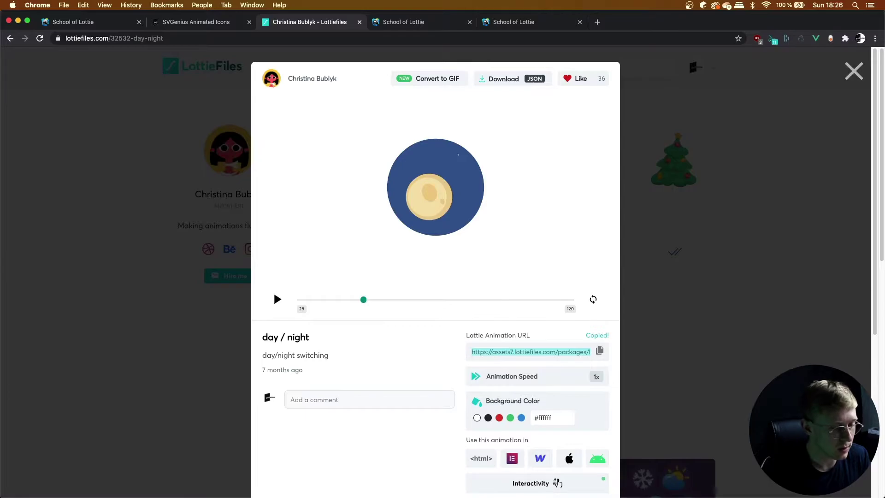
- In After Effects, import the copied animation URL with Bodymovin's Import Lottie Animation
{"action": "key", "text": "super+Tab"}
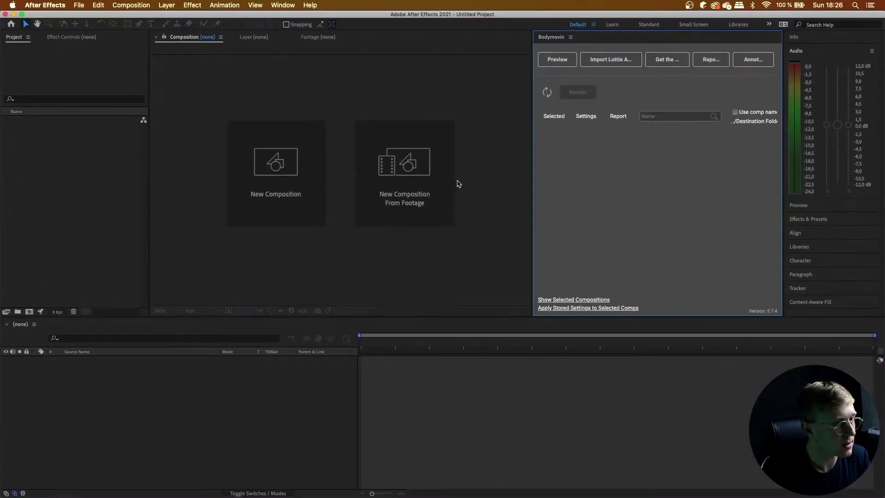
{"action": "left_click", "coordinate": [608, 61]}
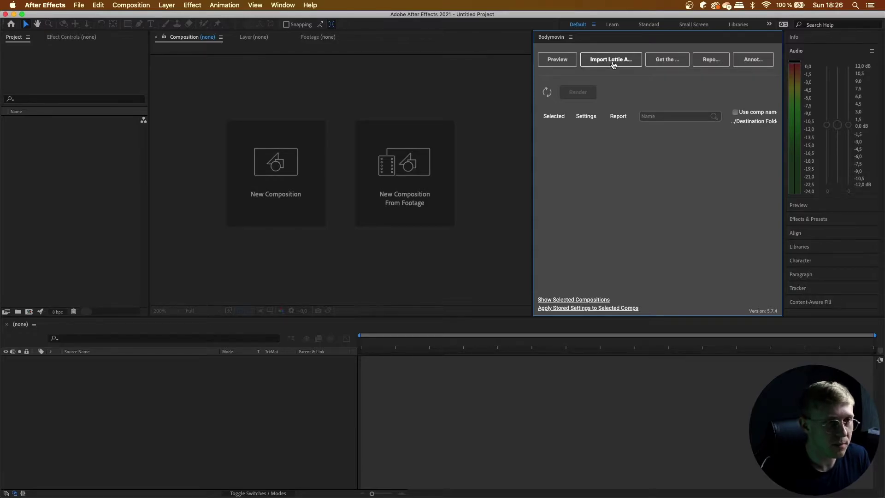
{"action": "left_click", "coordinate": [612, 62]}
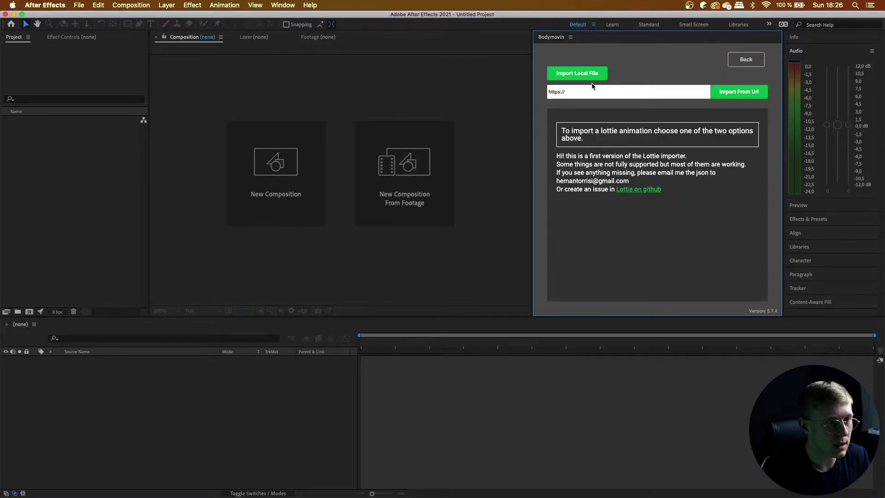
{"action": "left_click", "coordinate": [547, 92]}
{"action": "key", "text": "super+v"}
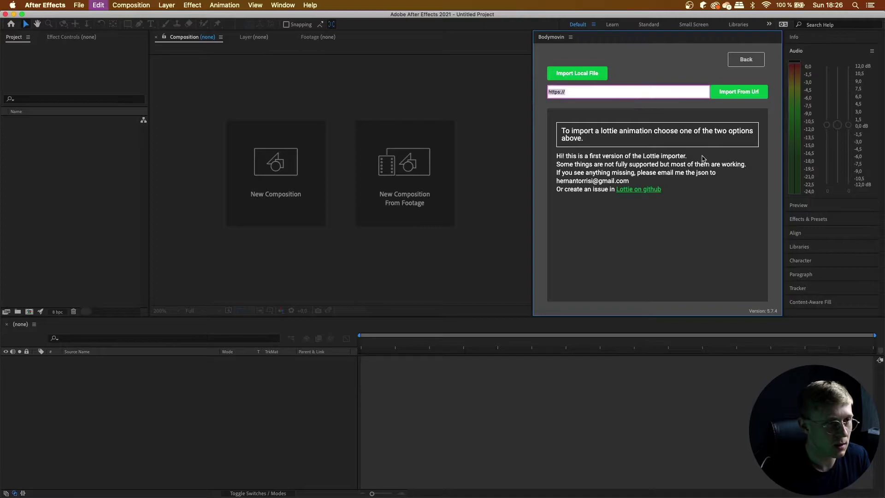
{"action": "left_click", "coordinate": [722, 94]}
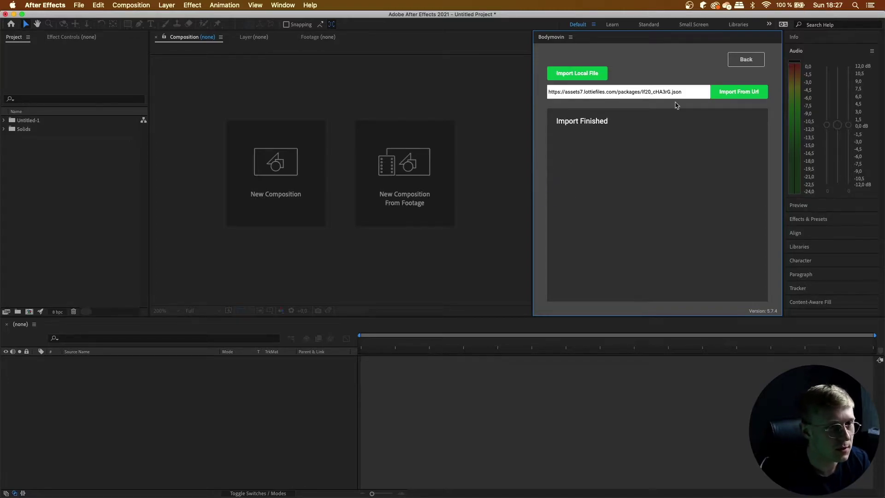
{"action": "left_click", "coordinate": [738, 58]}
- Browse the imported Untitled-1 and Solids folders in the Project panel
{"action": "left_click", "coordinate": [73, 131]}
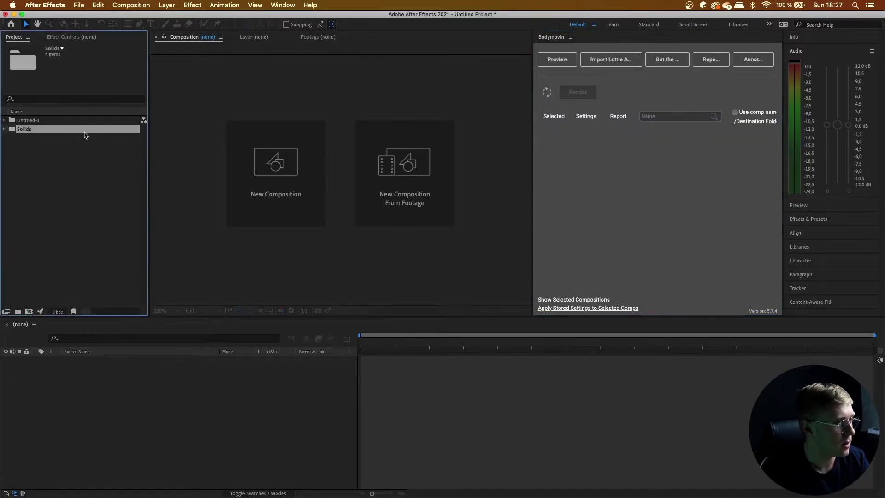
{"action": "key", "text": "Up"}
{"action": "key", "text": "Right"}
{"action": "key", "text": "Down"}
{"action": "key", "text": "Down"}
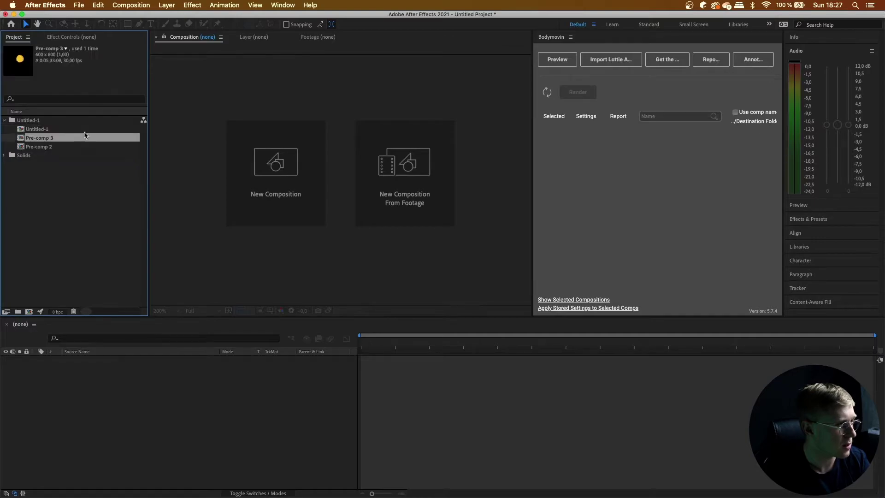
{"action": "key", "text": "Down"}
{"action": "key", "text": "Down"}
{"action": "key", "text": "Right"}
{"action": "key", "text": "Down"}
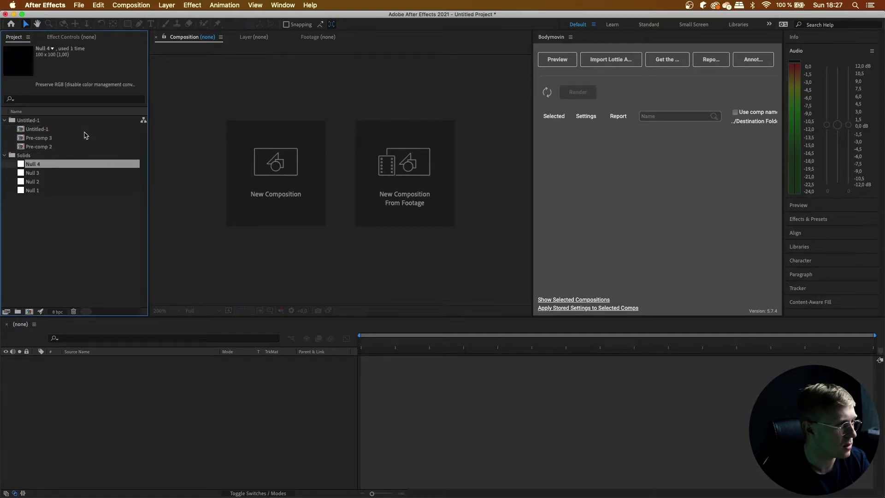
{"action": "key", "text": "Up"}
{"action": "key", "text": "Left"}
{"action": "key", "text": "Up"}
{"action": "key", "text": "Up"}
{"action": "key", "text": "Up"}
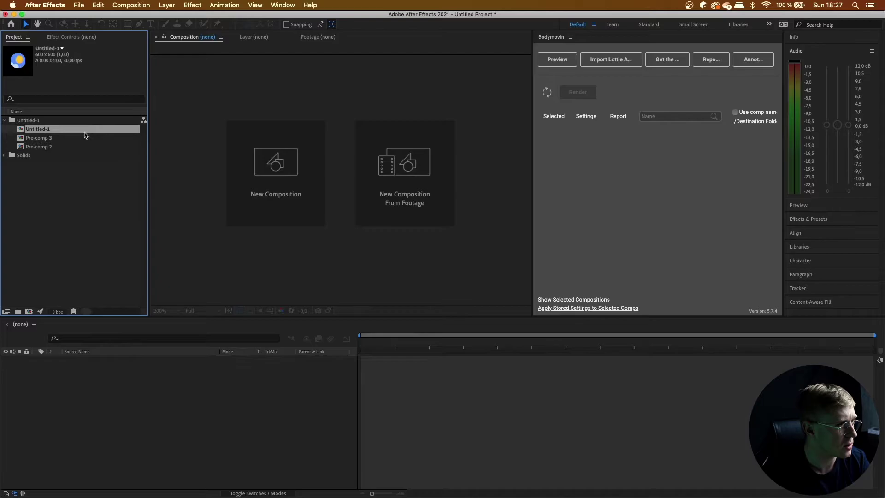
- Open and preview Untitled-1, close the Bodymovin panel, and scrub to two seconds
{"action": "double_click", "coordinate": [52, 129]}
{"action": "scroll", "coordinate": [460, 261], "scroll_direction": "down", "scroll_amount": 2}
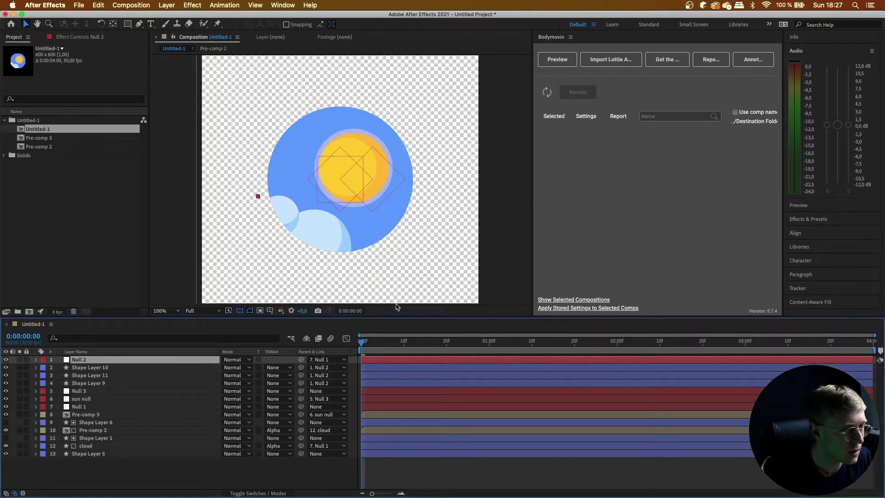
{"action": "scroll", "coordinate": [397, 307], "scroll_direction": "down", "scroll_amount": 2}
{"action": "key", "text": "space"}
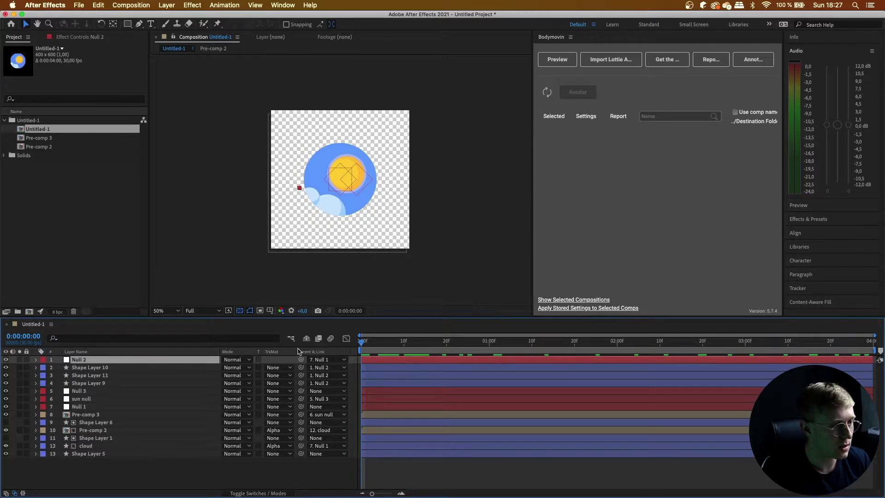
{"action": "right_click", "coordinate": [552, 40]}
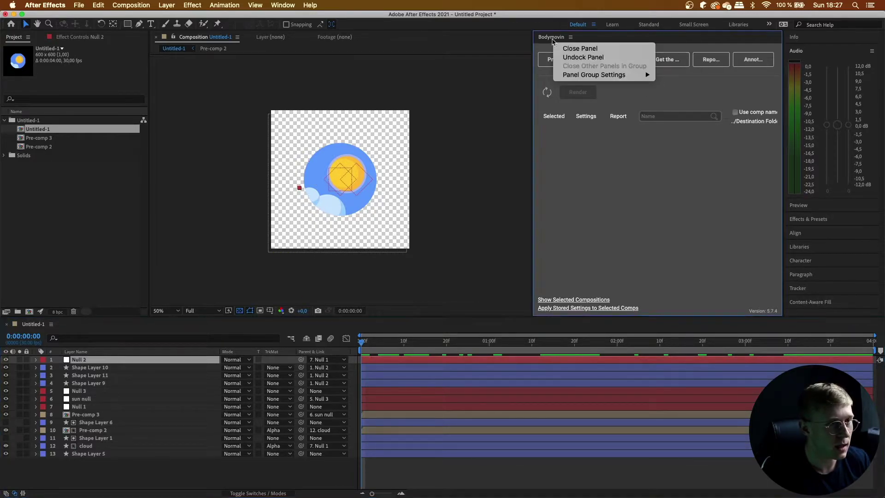
{"action": "left_click", "coordinate": [580, 49]}
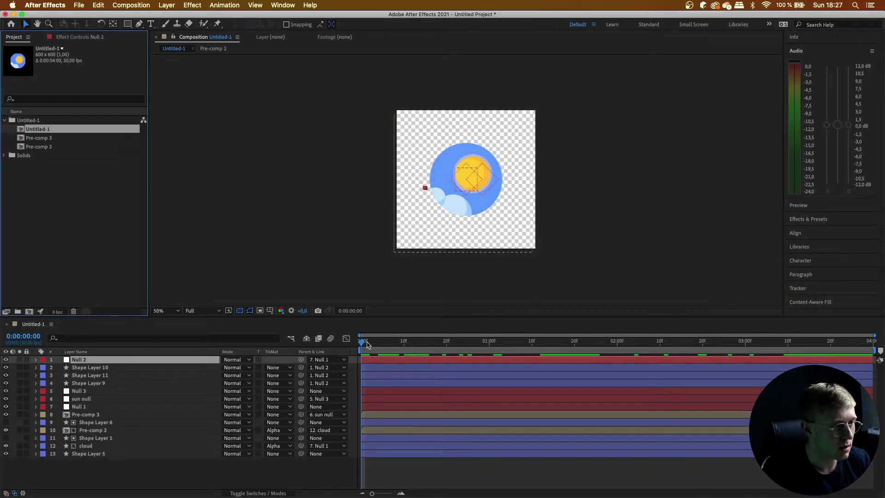
{"action": "mouse_move", "coordinate": [362, 342]}
{"action": "left_mouse_down"}
{"action": "mouse_move", "coordinate": [622, 367]}
{"action": "mouse_move", "coordinate": [817, 366]}
{"action": "mouse_move", "coordinate": [330, 364]}
{"action": "mouse_move", "coordinate": [616, 347]}
{"action": "mouse_move", "coordinate": [308, 359]}
{"action": "left_mouse_up"}
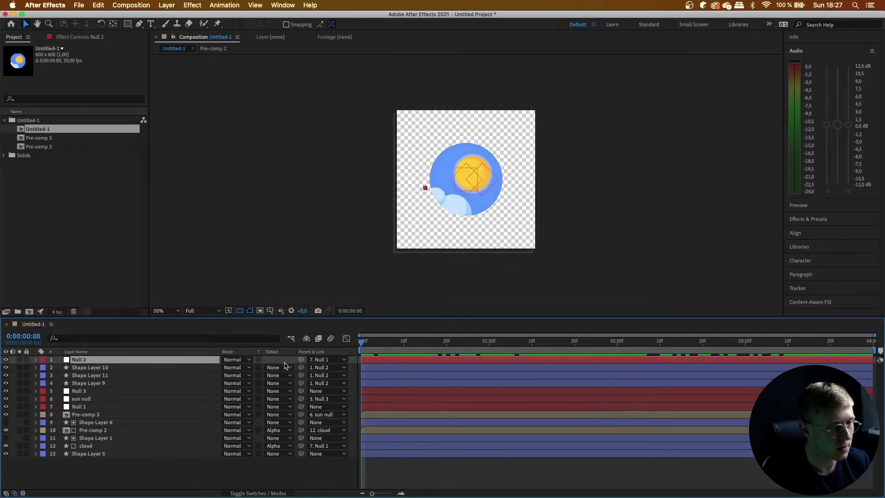
- Show Null 2's Scale keyframes and end the work area at two seconds
{"action": "mouse_move", "coordinate": [360, 341]}
{"action": "left_mouse_down"}
{"action": "mouse_move", "coordinate": [377, 358]}
{"action": "mouse_move", "coordinate": [644, 357]}
{"action": "mouse_move", "coordinate": [619, 358]}
{"action": "left_mouse_up"}
{"action": "key", "text": "s"}
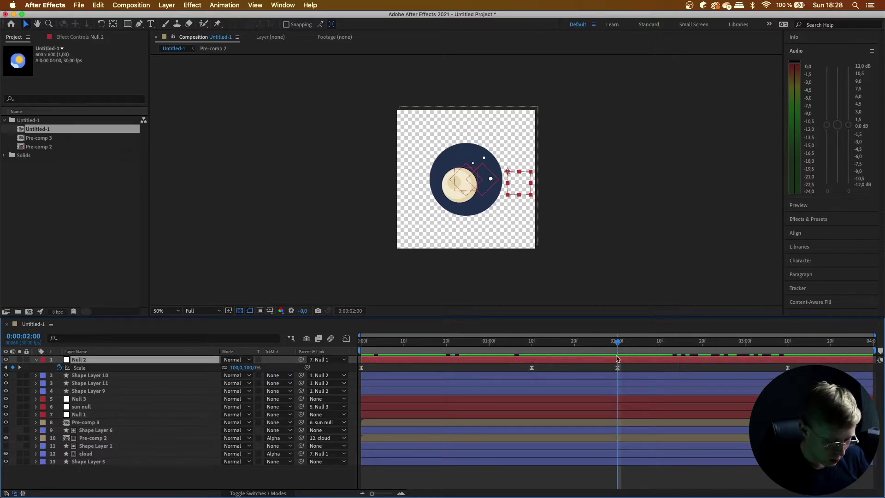
{"action": "key", "text": "n"}
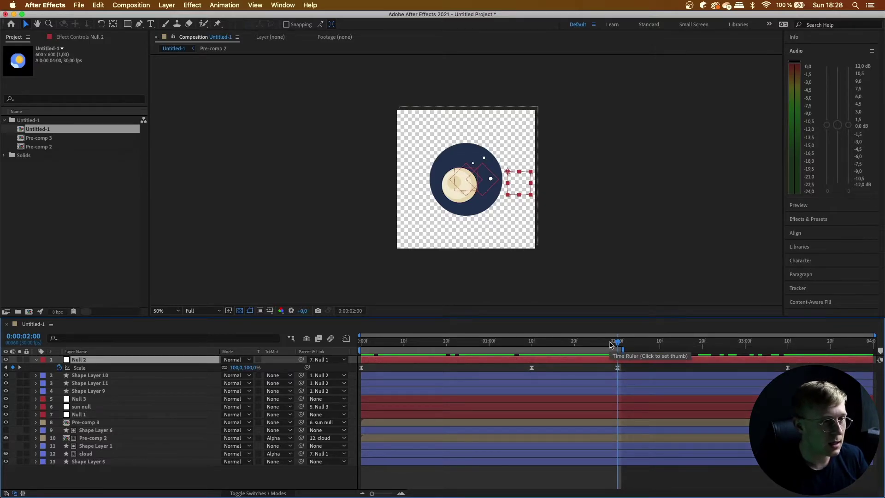
- Preview the day-to-night transition, then jump to Null 2's 0:00:02:00 scale keyframe
{"action": "mouse_move", "coordinate": [602, 343]}
{"action": "left_mouse_down"}
{"action": "mouse_move", "coordinate": [354, 357]}
{"action": "mouse_move", "coordinate": [617, 365]}
{"action": "left_mouse_up"}
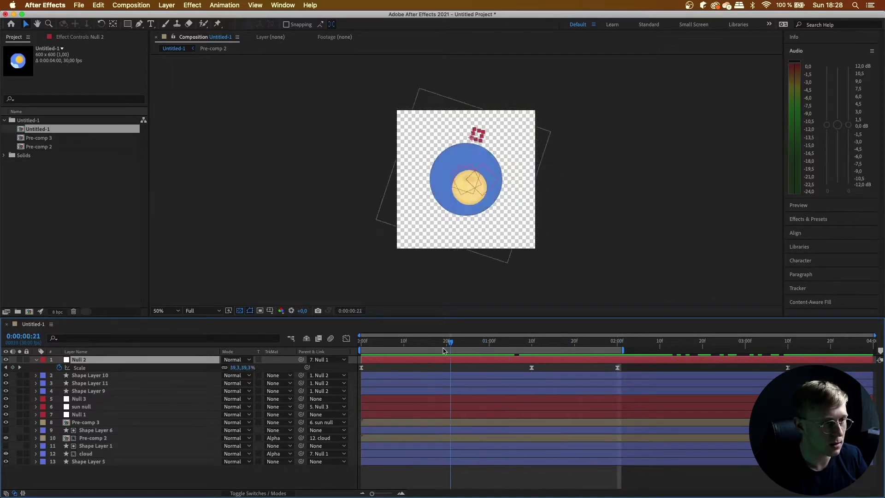
{"action": "left_click_drag", "start_coordinate": [618, 365], "coordinate": [329, 343]}
{"action": "key", "text": "space"}
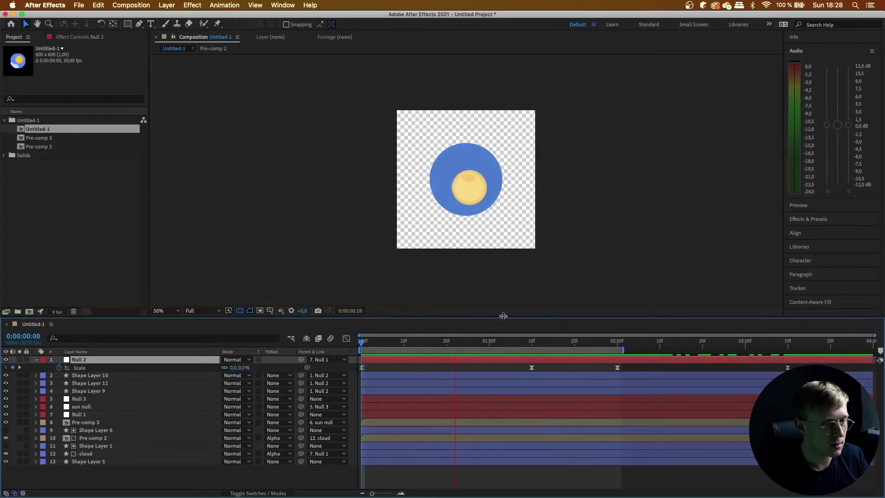
{"action": "key", "text": "space"}
{"action": "key", "text": "k"}
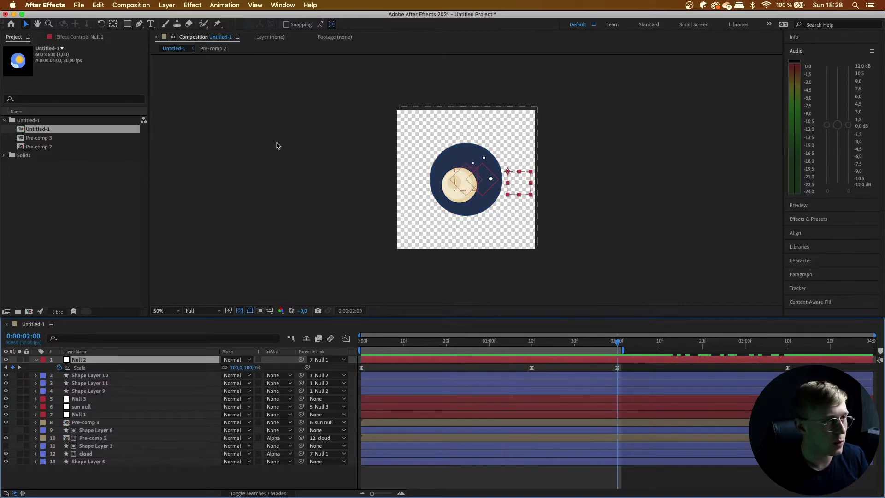
- Open Bodymovin from Window > Extensions, widen it, and render Untitled-1 as Lottie JSON
{"action": "left_click", "coordinate": [285, 6]}
{"action": "mouse_move", "coordinate": [332, 53]}
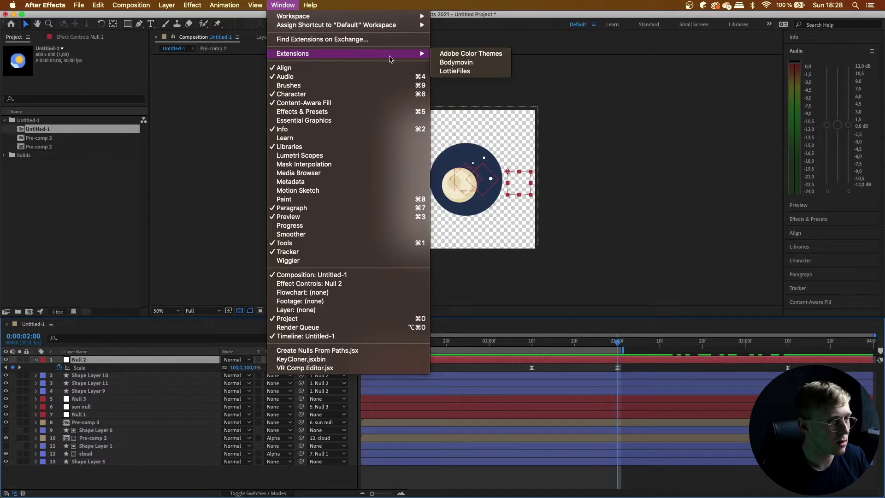
{"action": "left_click", "coordinate": [636, 128]}
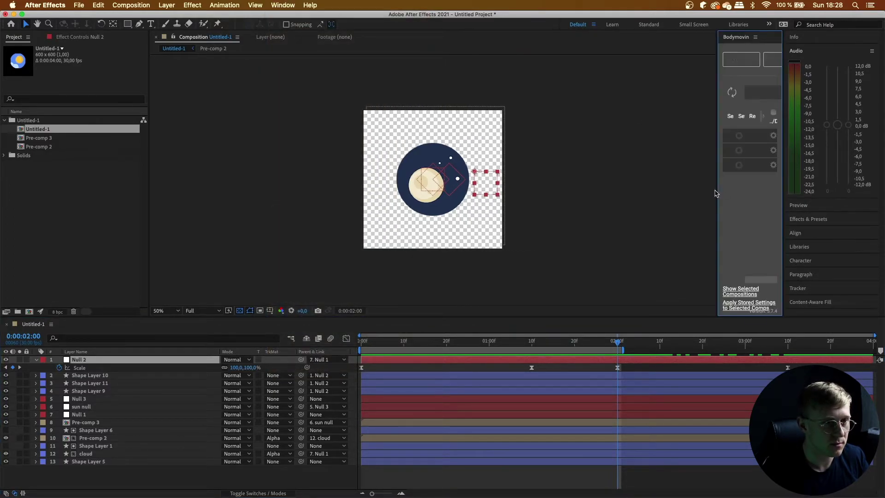
{"action": "left_click_drag", "start_coordinate": [717, 190], "coordinate": [553, 187]}
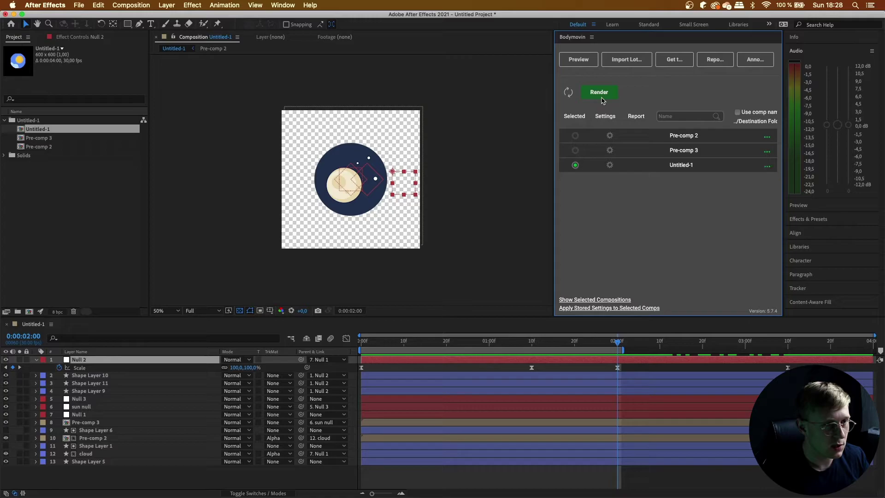
{"action": "left_click", "coordinate": [599, 96]}
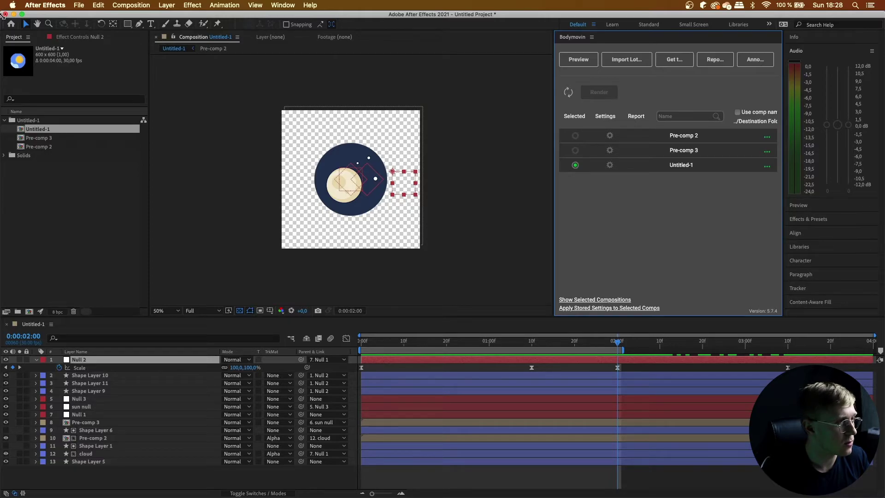
- Close the project without saving, quit After Effects, and switch to WebStorm
{"action": "left_click", "coordinate": [5, 14]}
{"action": "left_click", "coordinate": [418, 271]}
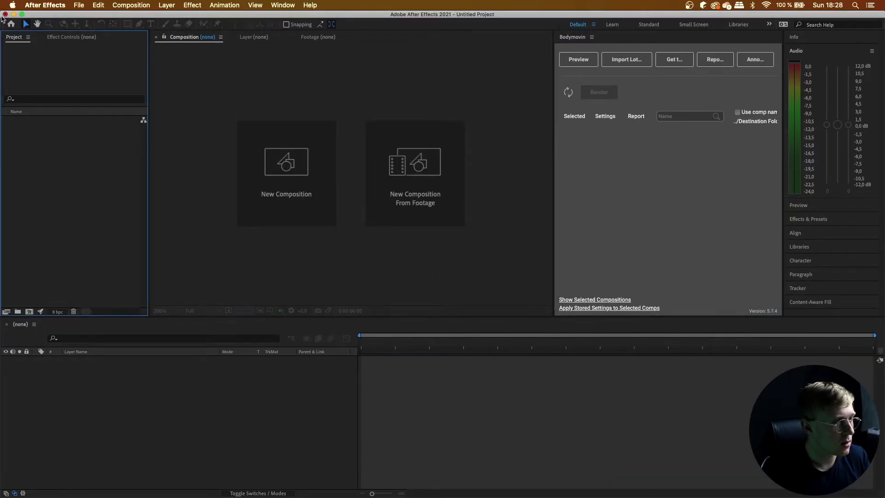
{"action": "left_click", "coordinate": [5, 15]}
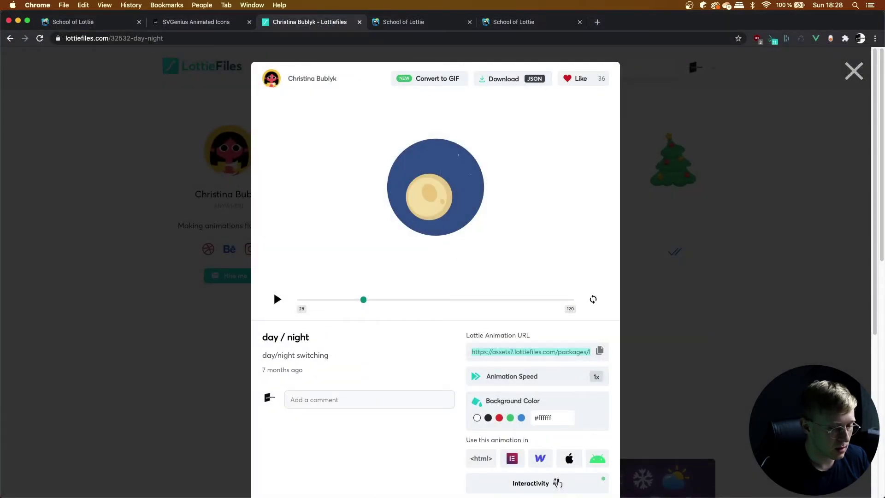
{"action": "left_click", "coordinate": [66, 24]}
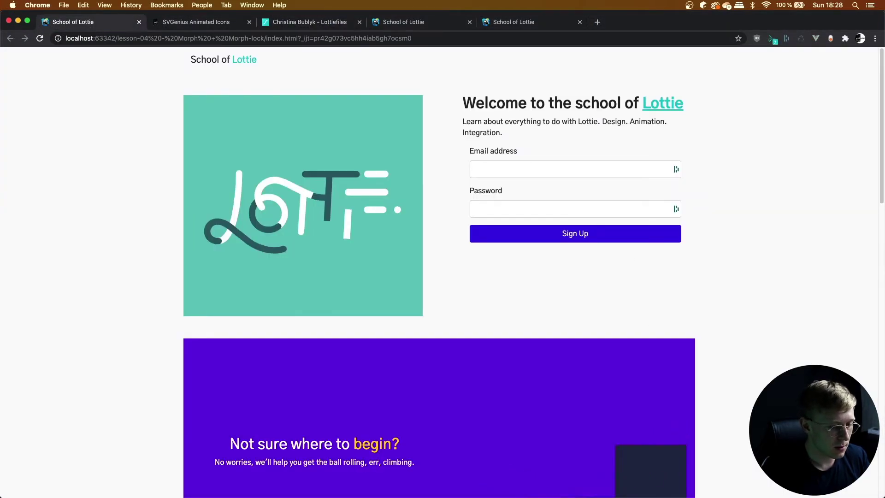
{"action": "key", "text": "super+Tab"}
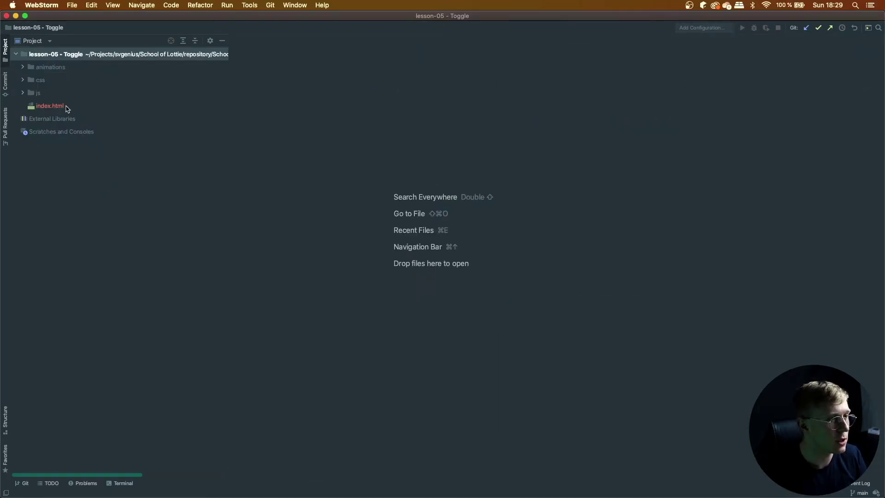
- Add a lottie-interactive element for animations/day-night-toggle.json with switch interaction in index.html
{"action": "double_click", "coordinate": [50, 106]}
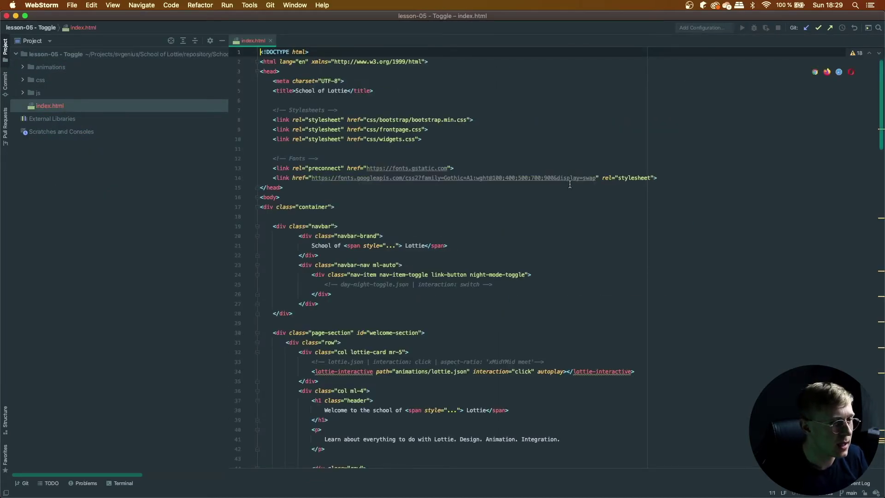
{"action": "scroll", "coordinate": [569, 184], "scroll_direction": "down", "scroll_amount": 2}
{"action": "scroll", "coordinate": [570, 184], "scroll_direction": "down", "scroll_amount": 1}
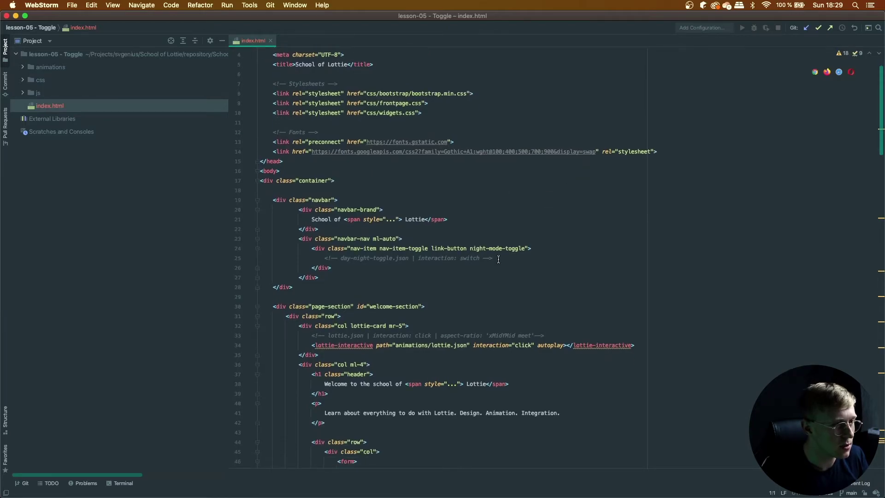
{"action": "left_click", "coordinate": [519, 260]}
{"action": "scroll", "coordinate": [584, 254], "scroll_direction": "down", "scroll_amount": 2}
{"action": "scroll", "coordinate": [584, 254], "scroll_direction": "up", "scroll_amount": 4}
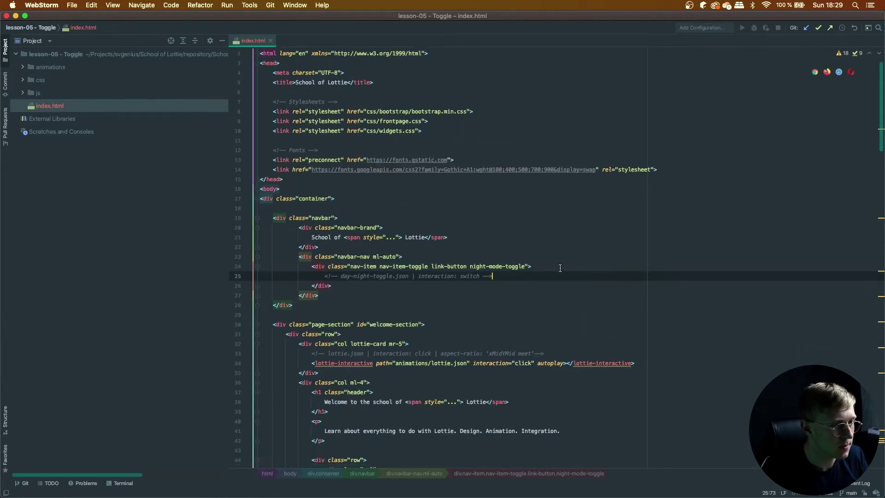
{"action": "key", "text": "Return"}
{"action": "type", "text": "<"}
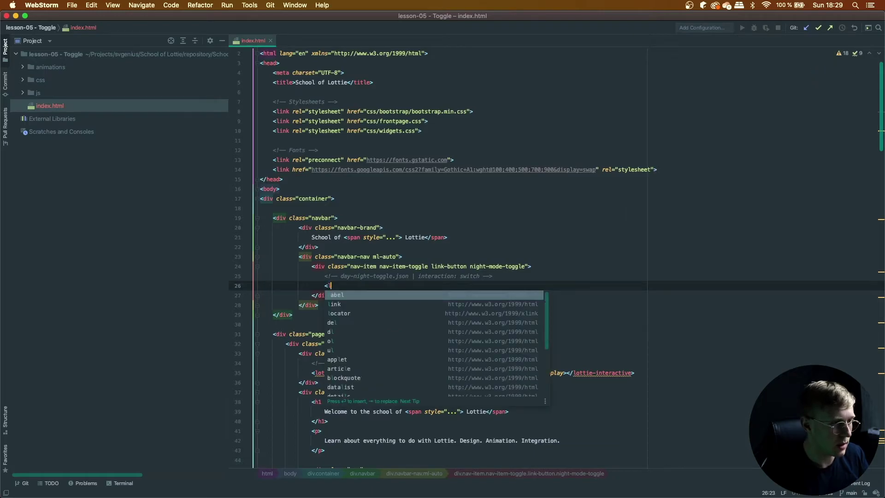
{"action": "type", "text": "lottie-interactive"}
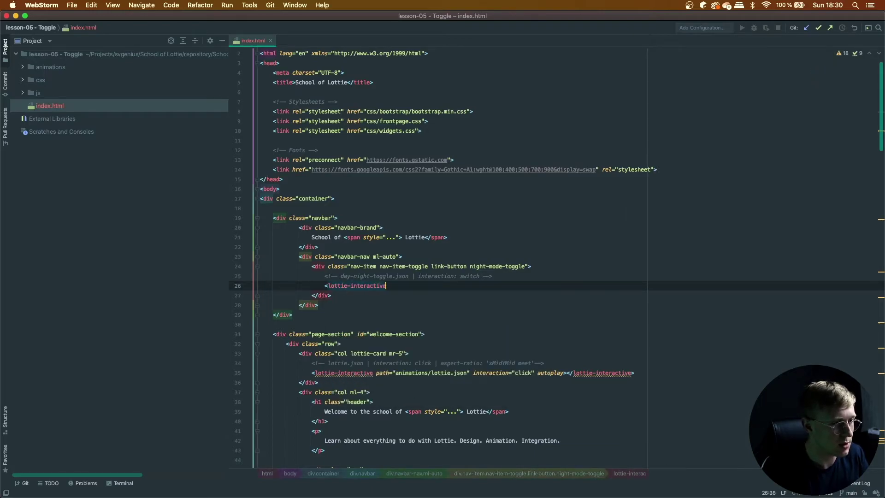
{"action": "type", "text": " pa"}
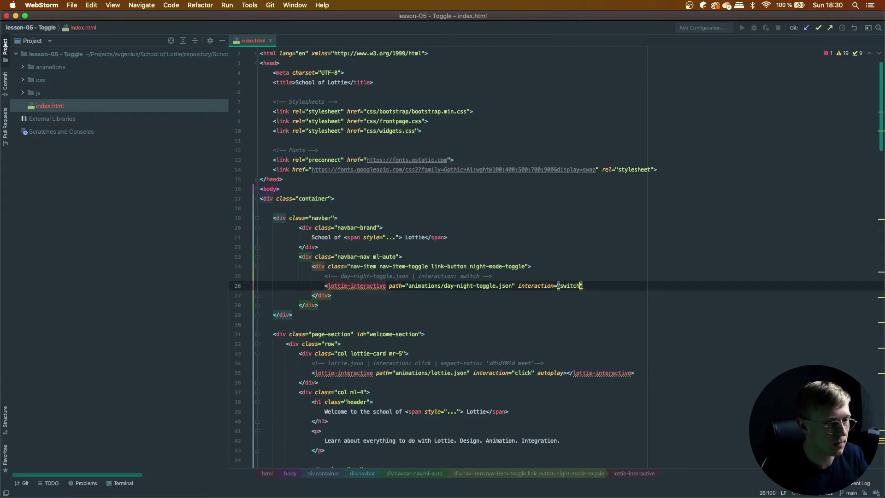
{"action": "type", "text": "></lottie-interactive>"}
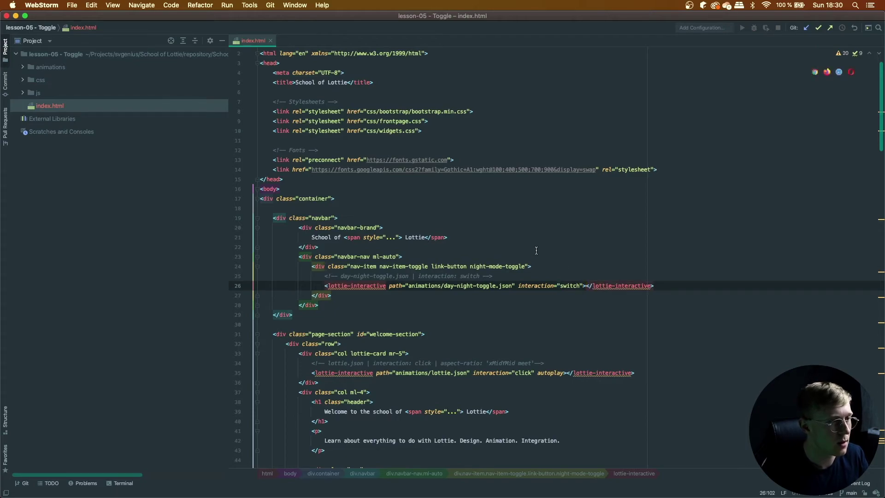
{"action": "key", "text": "super+Tab"}
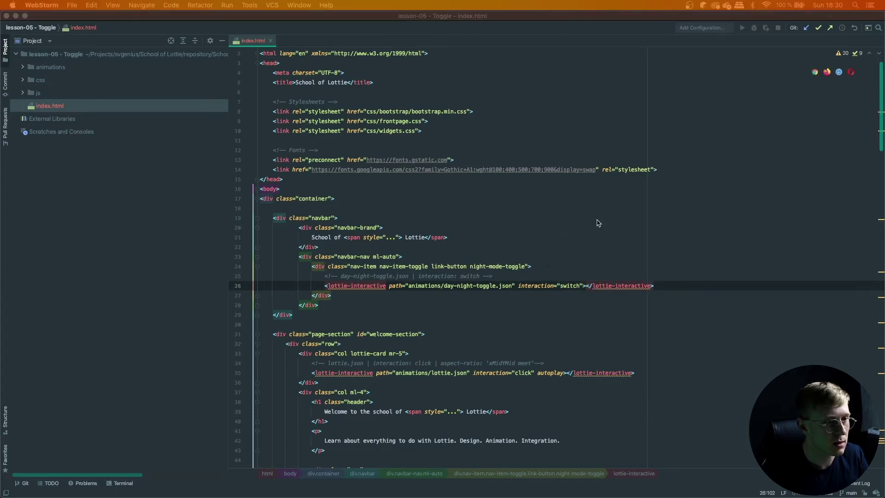
- Preview index.html in Chrome and test the navbar toggle switching between sun and moon
{"action": "left_click", "coordinate": [595, 220]}
{"action": "left_click", "coordinate": [815, 73]}
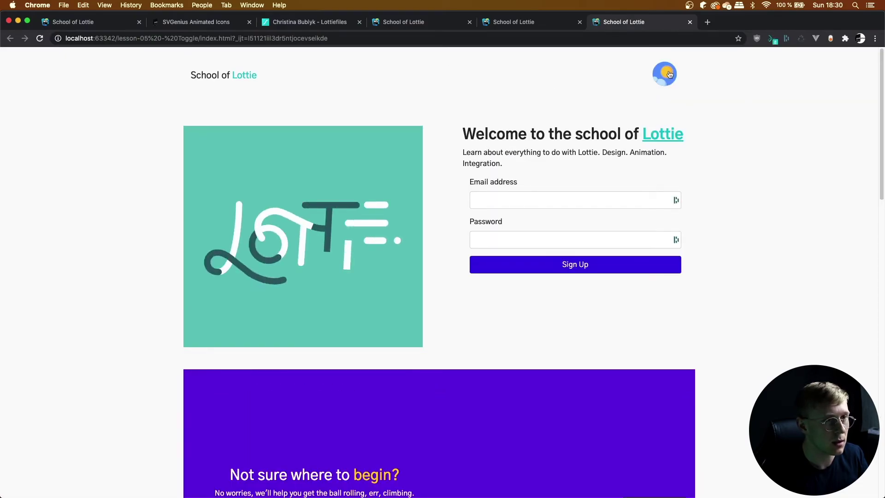
{"action": "left_click", "coordinate": [667, 87]}
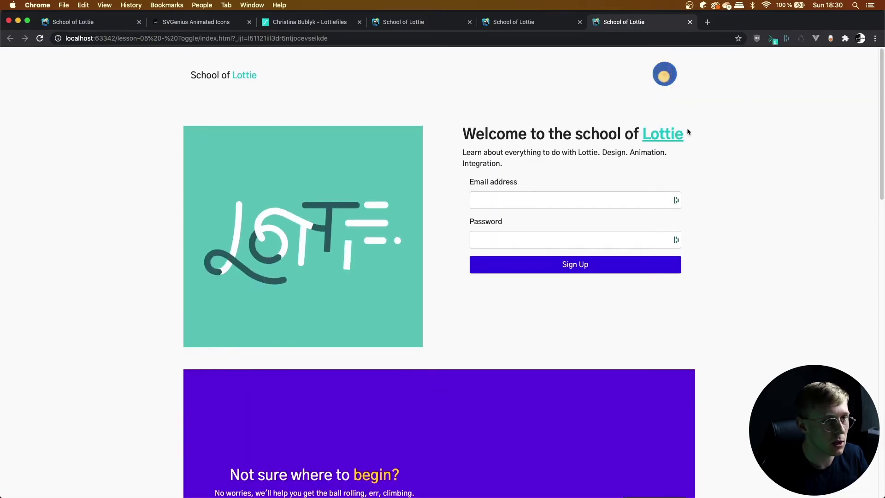
{"action": "left_click", "coordinate": [678, 81]}
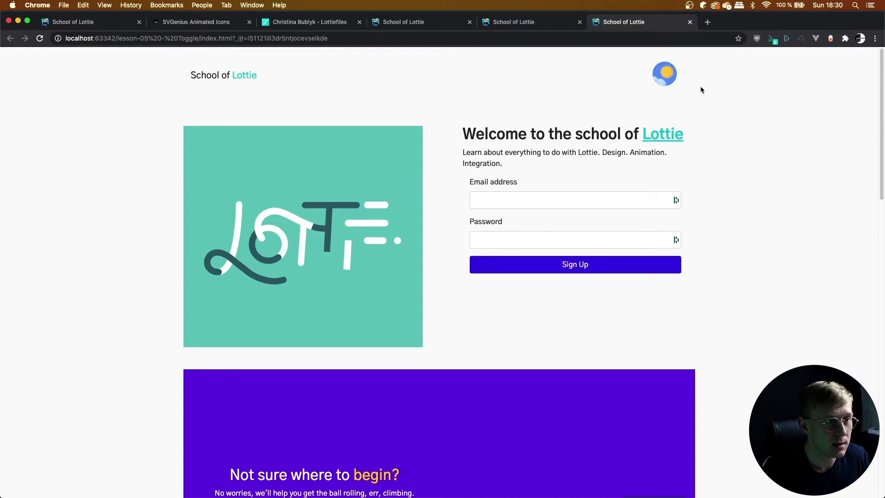
{"action": "left_click", "coordinate": [665, 89]}
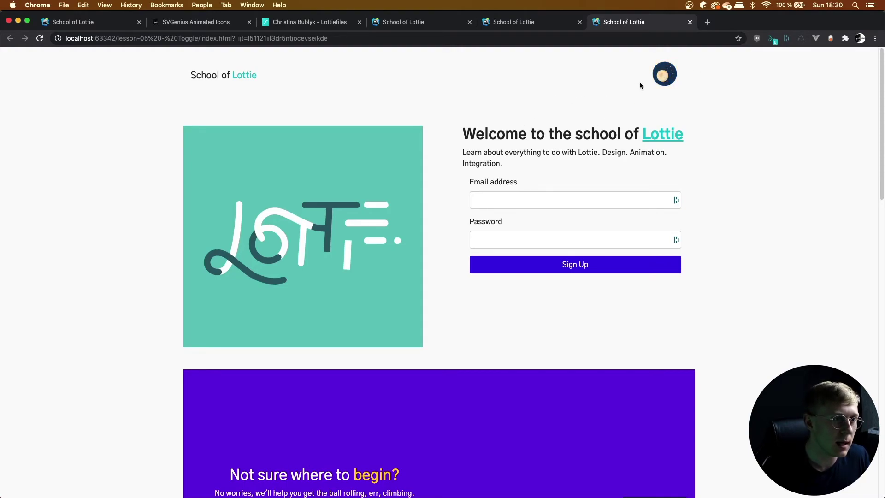
{"action": "scroll", "coordinate": [726, 103], "scroll_direction": "down", "scroll_amount": 5}
{"action": "scroll", "coordinate": [733, 118], "scroll_direction": "up", "scroll_amount": 5}
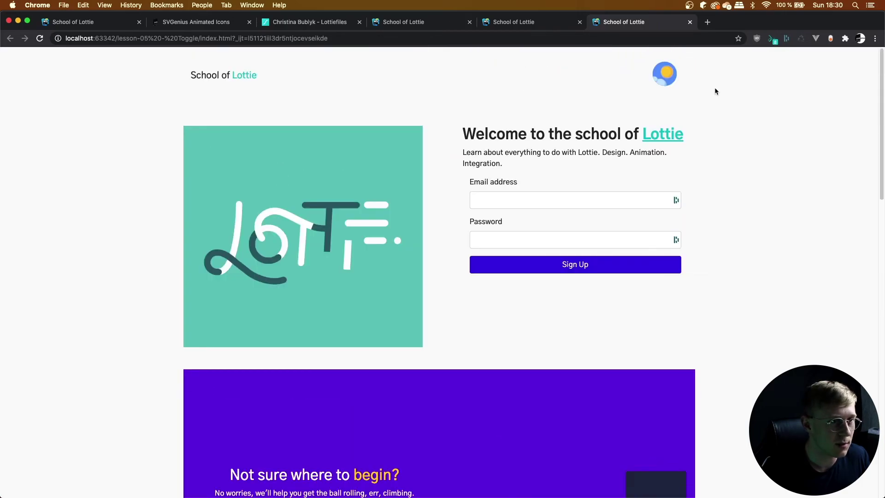